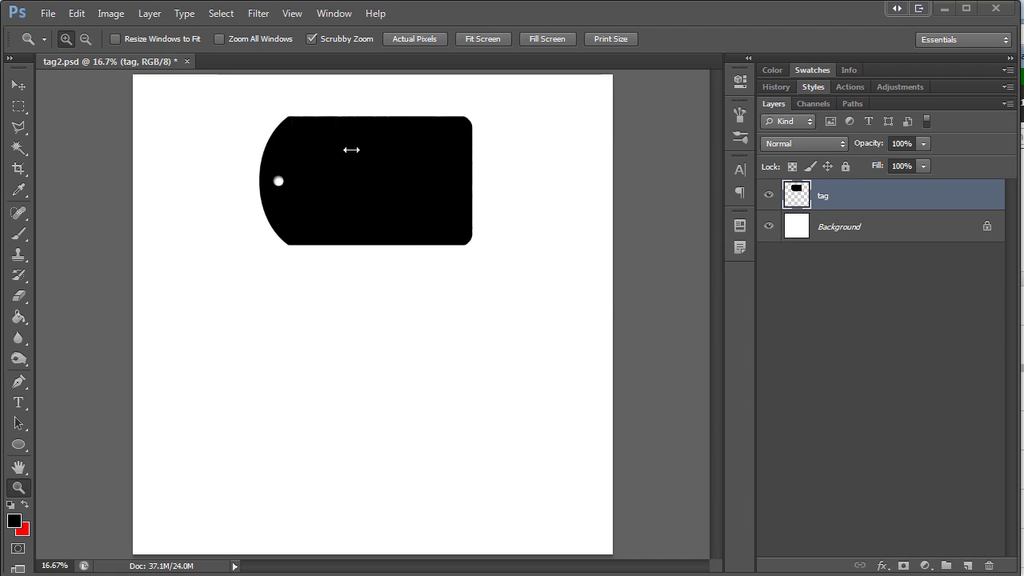
On a new Layer 1, draw a black tag-sized rounded rectangle and move it below-right of the original
key("ctrl+shift+n")
key("Return")
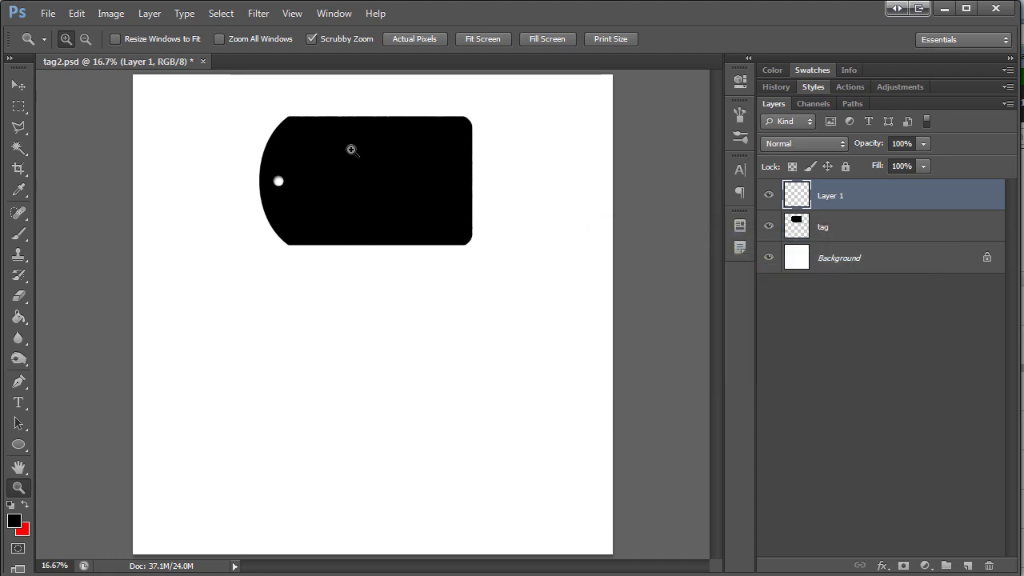
key("u")
key("shift+u")
key("shift+u")
key("shift+u")
key("shift+u")
key("shift+u")
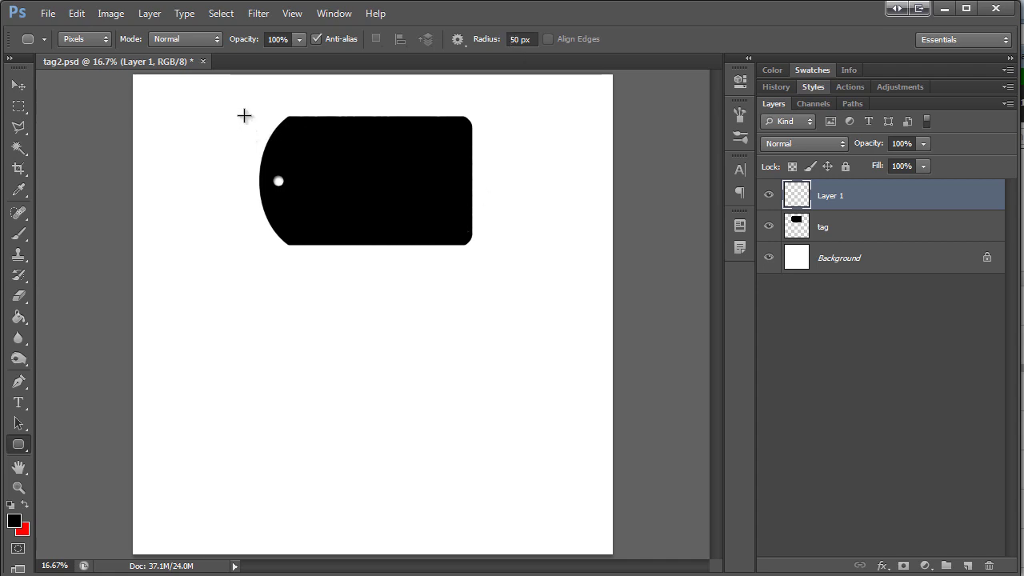
mouse_move(244, 116)
left_mouse_down()
mouse_move(474, 246)
mouse_move(526, 418)
left_mouse_up()
key("v")
key("x")
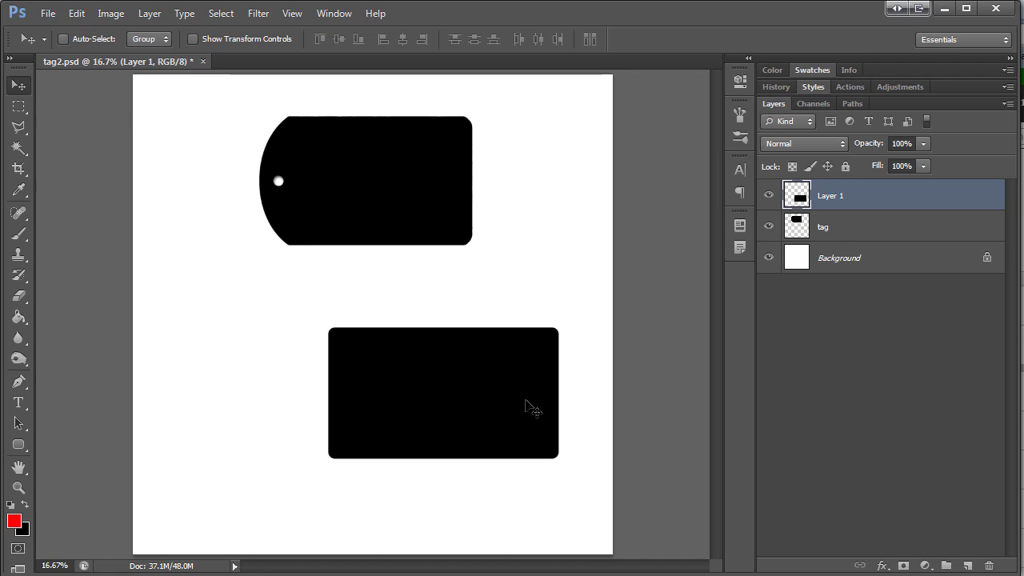
On a new Layer 2, draw a red ellipse over the tag's left end
key("u")
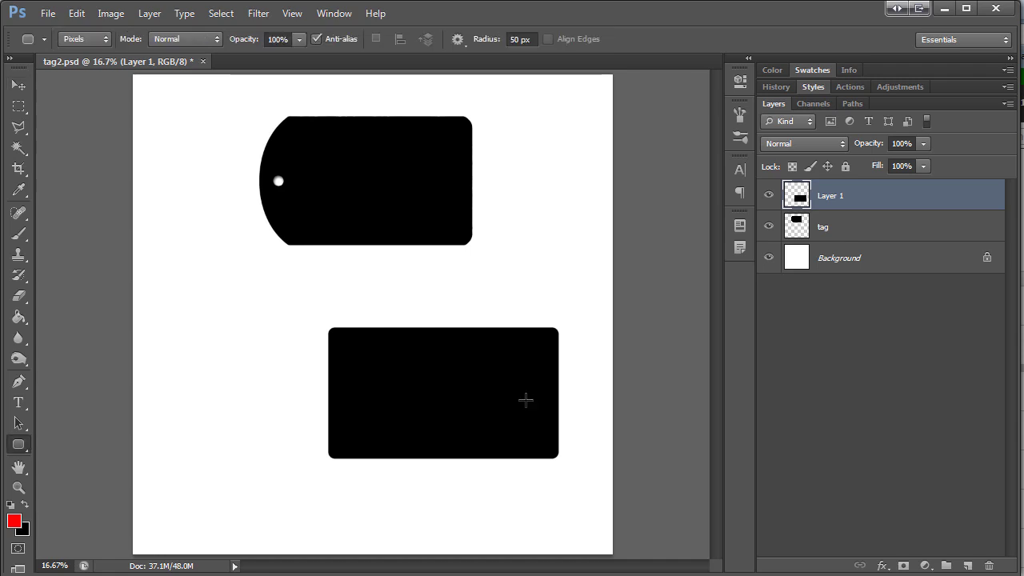
key("shift+u")
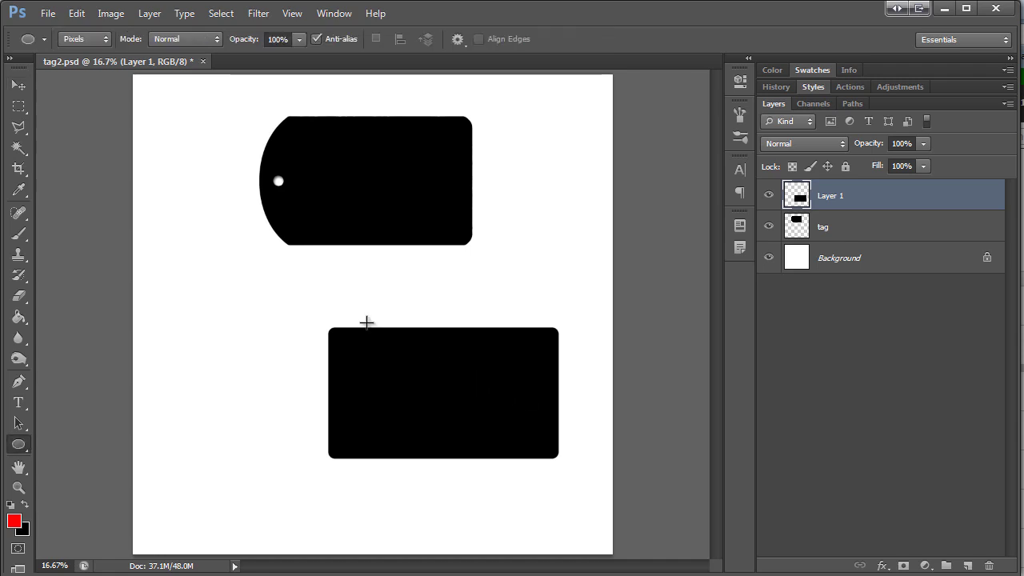
key("ctrl+shift+n")
key("Return")
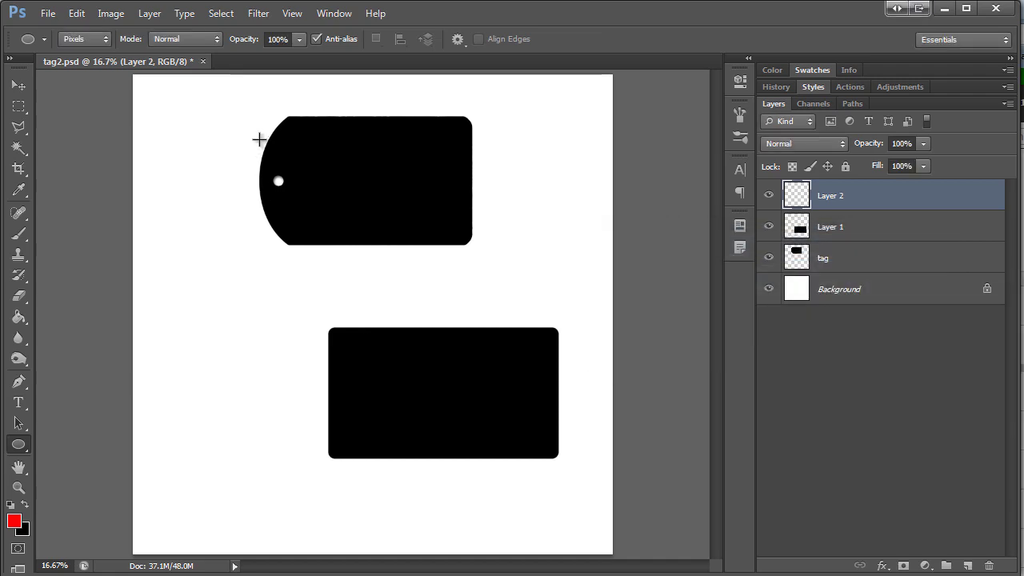
left_click_drag(258, 102, 402, 270)
Move the ellipse onto the rectangle's left end, then shift both layers left together
key("v")
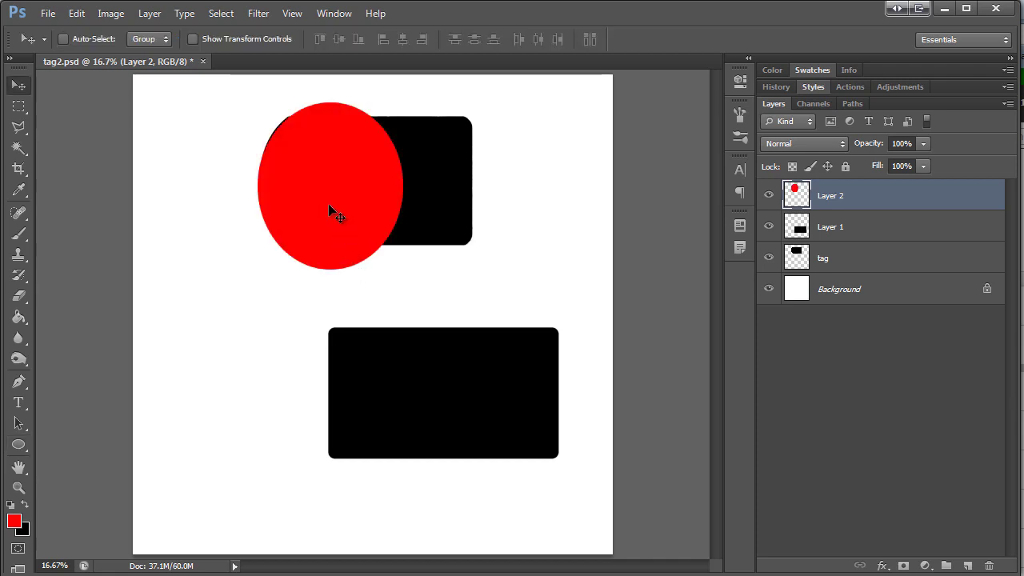
mouse_move(332, 210)
left_mouse_down()
mouse_move(368, 261)
mouse_move(406, 362)
mouse_move(407, 407)
mouse_move(384, 410)
left_mouse_up()
left_click(840, 236, "shift")
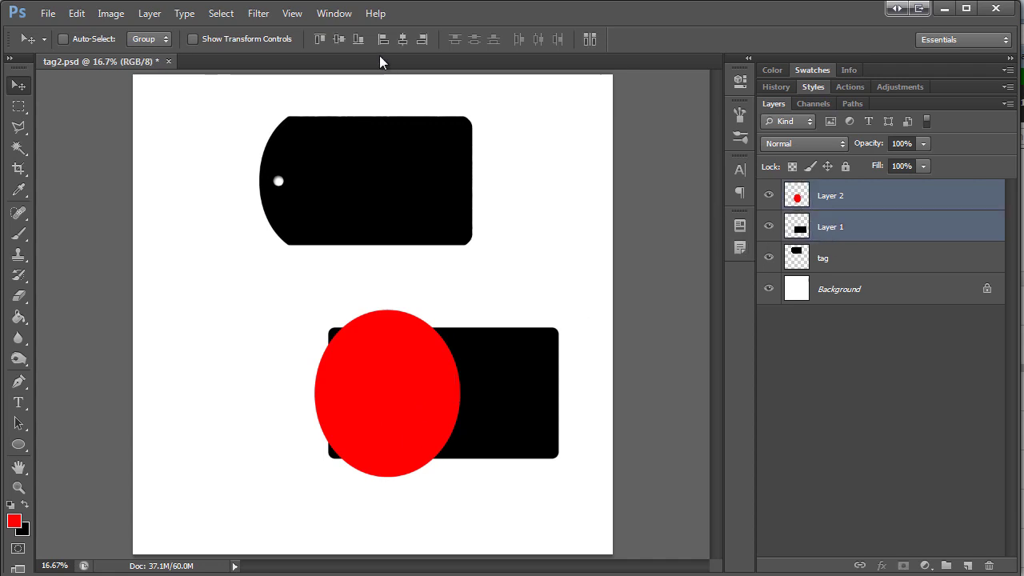
left_click_drag(442, 367, 397, 352)
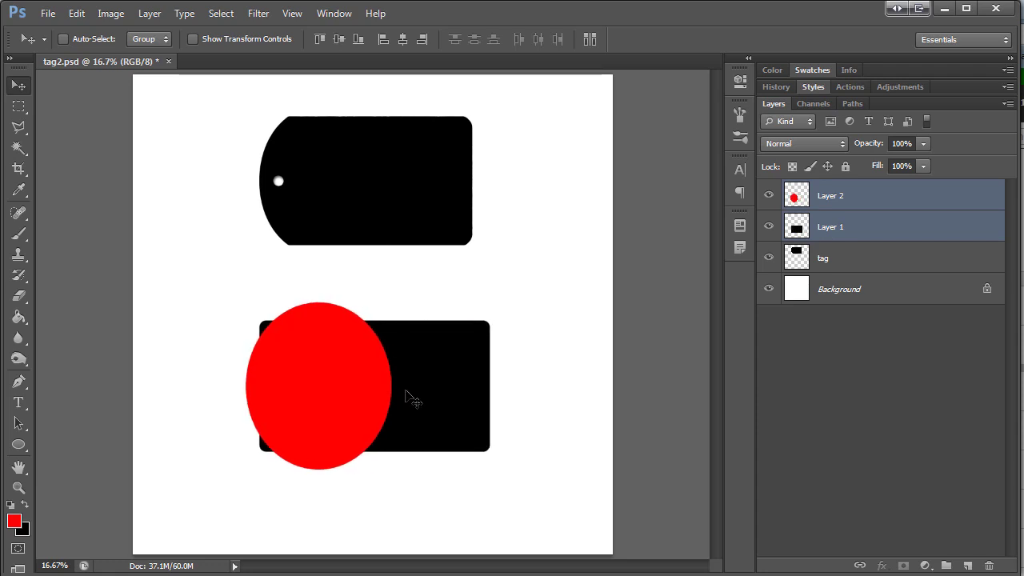
Zoom in closely on the rectangle's bottom-left corner and pick the Polygonal Lasso tool
key("z")
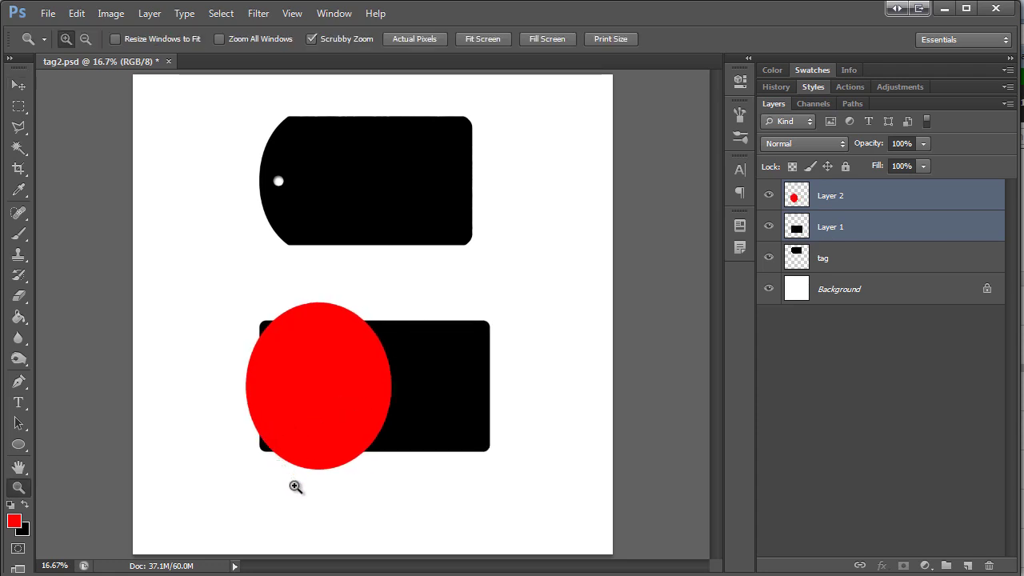
left_click(294, 485)
left_click(293, 479)
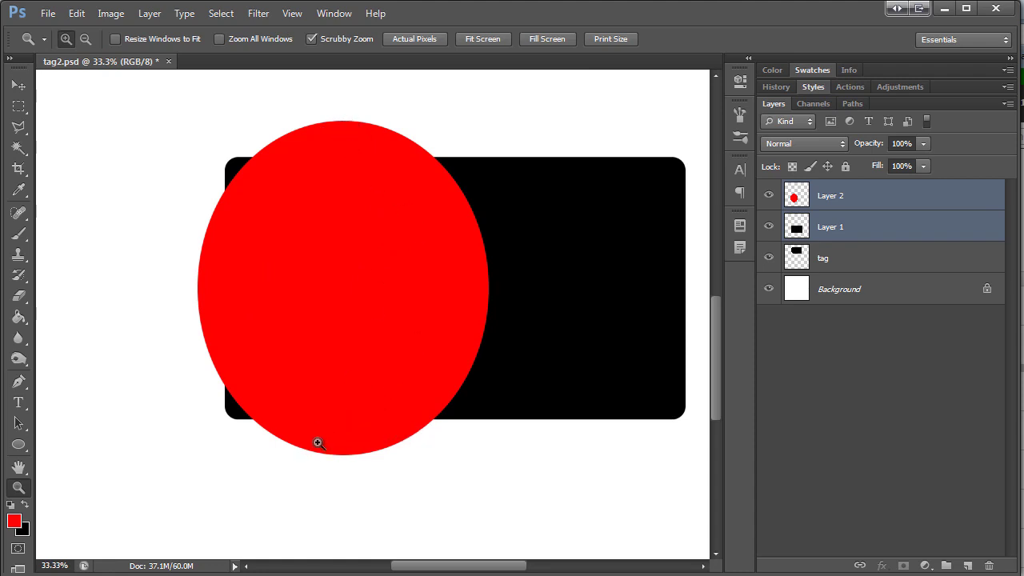
left_click(316, 444)
left_click(292, 463)
left_click(258, 456)
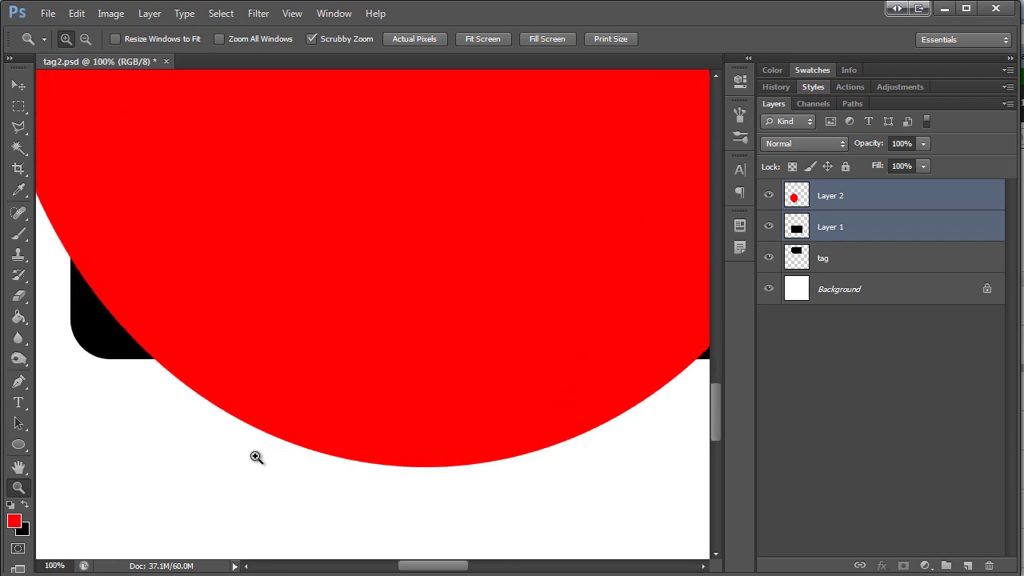
left_click(143, 392)
key("l")
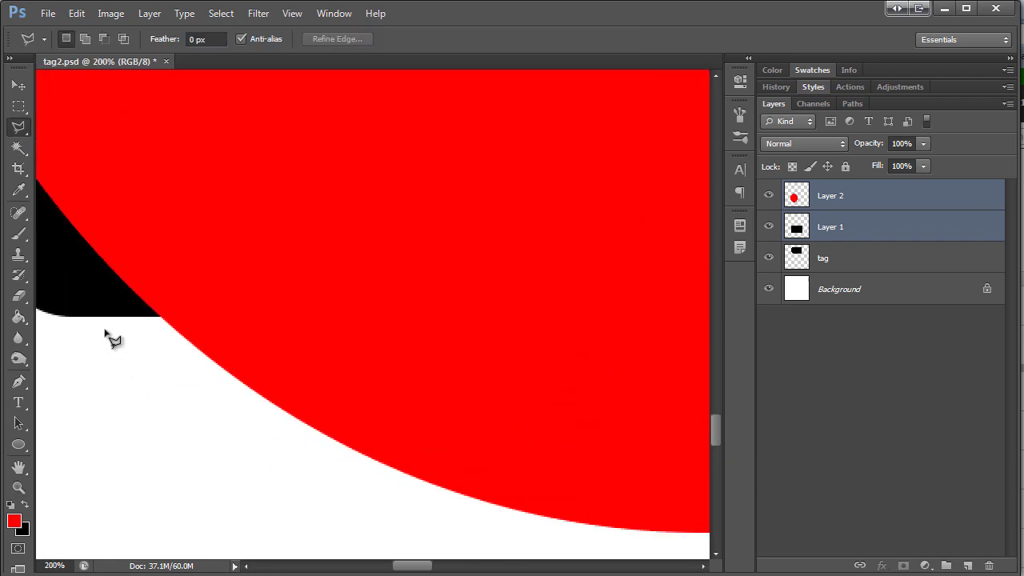
right_click(18, 127)
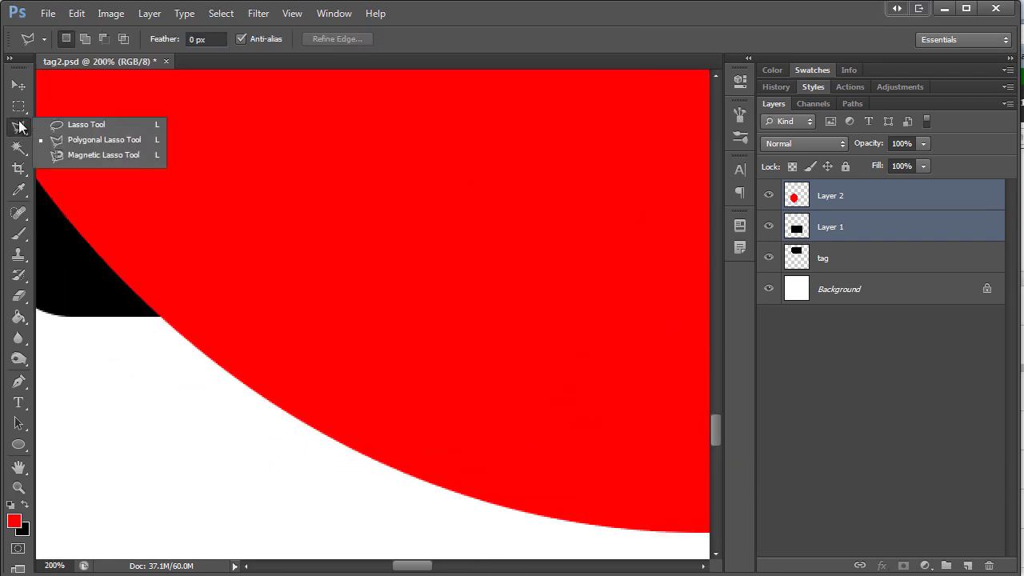
left_click(53, 144)
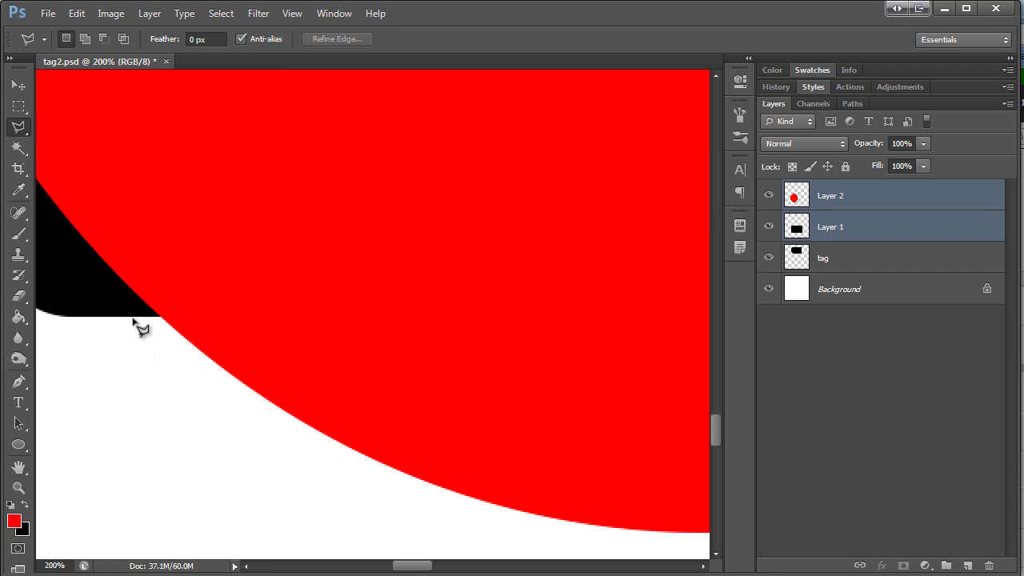
Select the ellipse area hanging below the rectangle's bottom edge, working on Layer 2
left_click(133, 318)
scroll(441, 344, "right", 5)
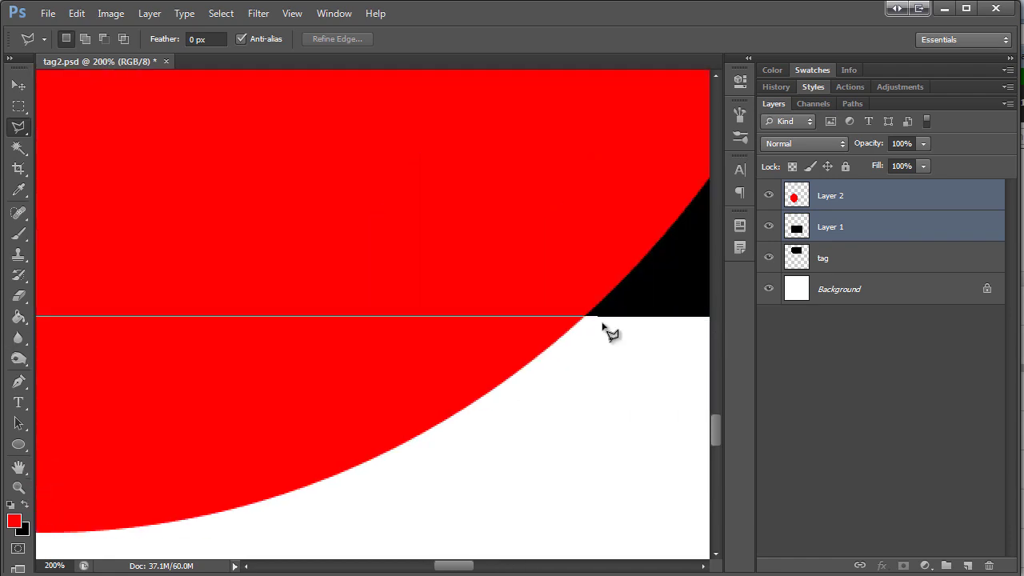
left_click(593, 317)
left_click(556, 524)
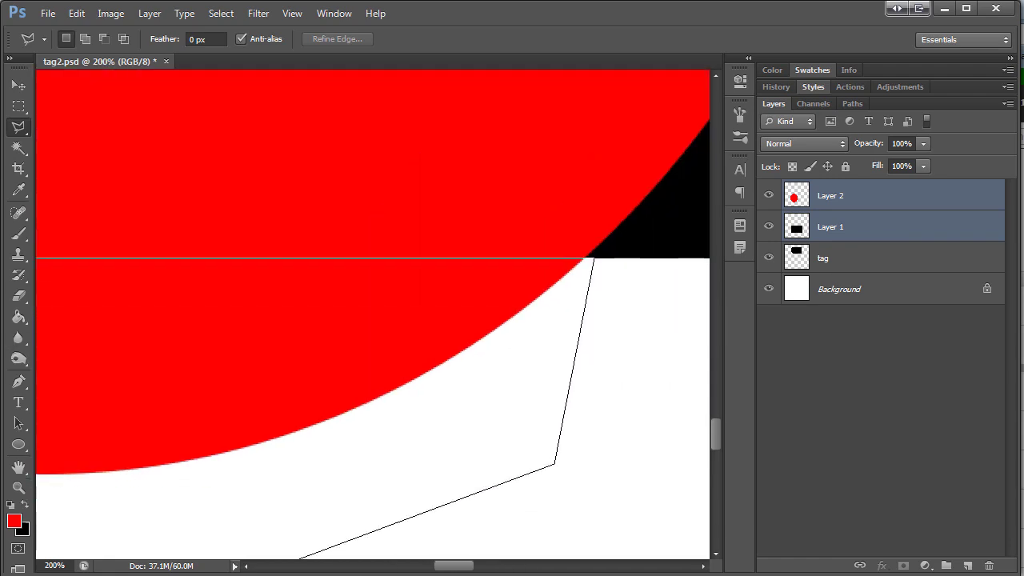
left_click(166, 484)
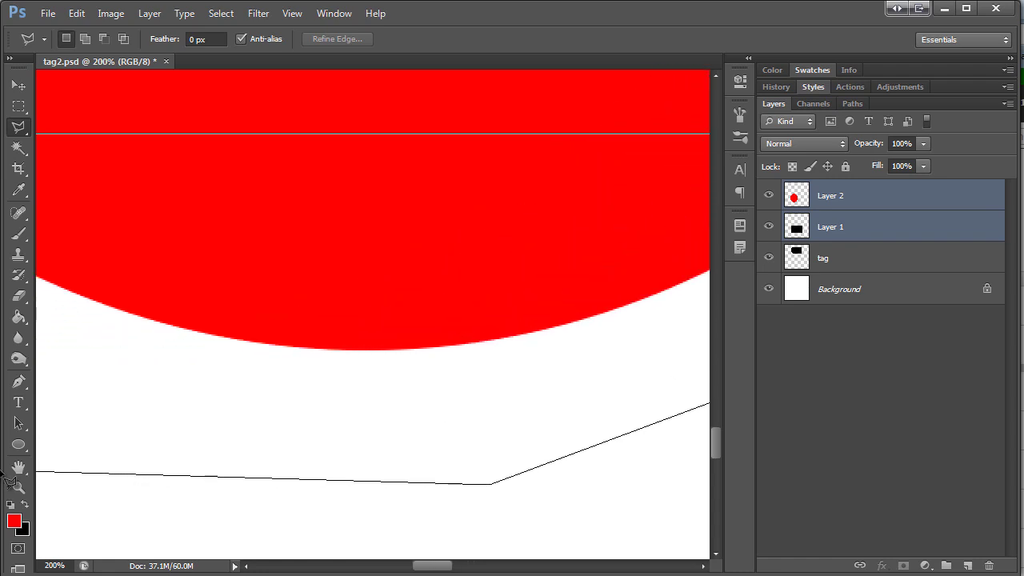
left_click(220, 392)
double_click(169, 233)
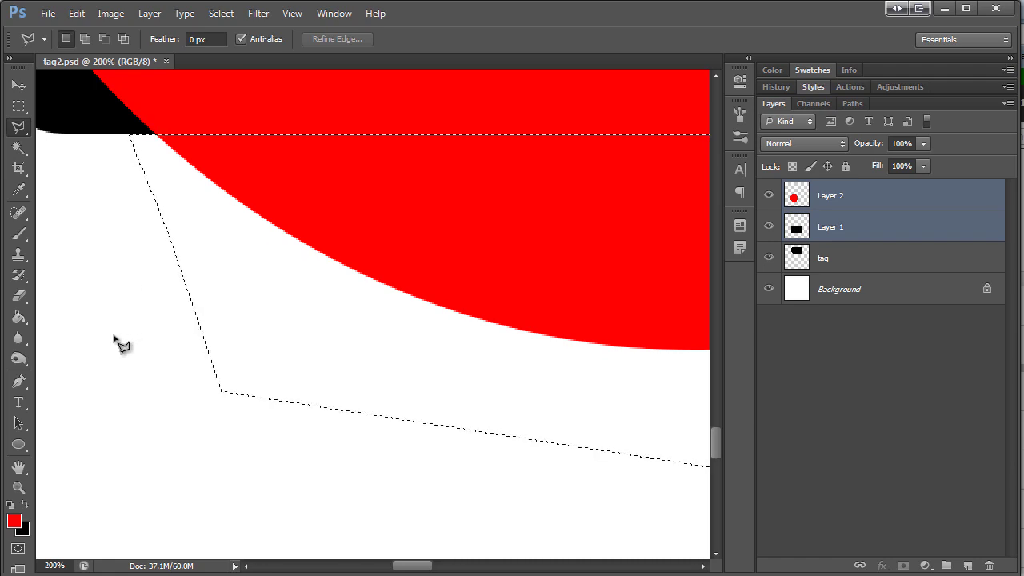
key("q")
key("q")
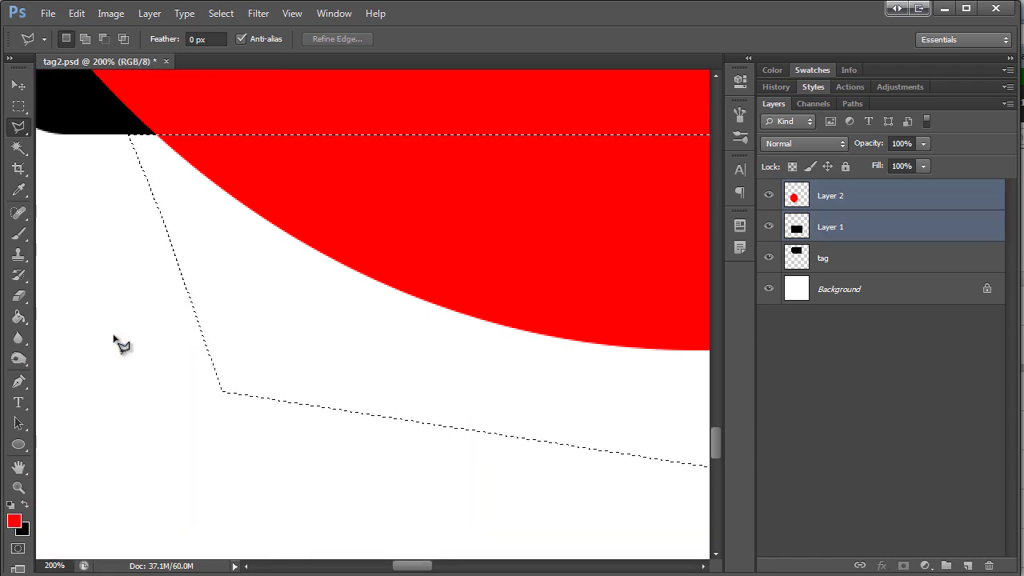
left_click(880, 205)
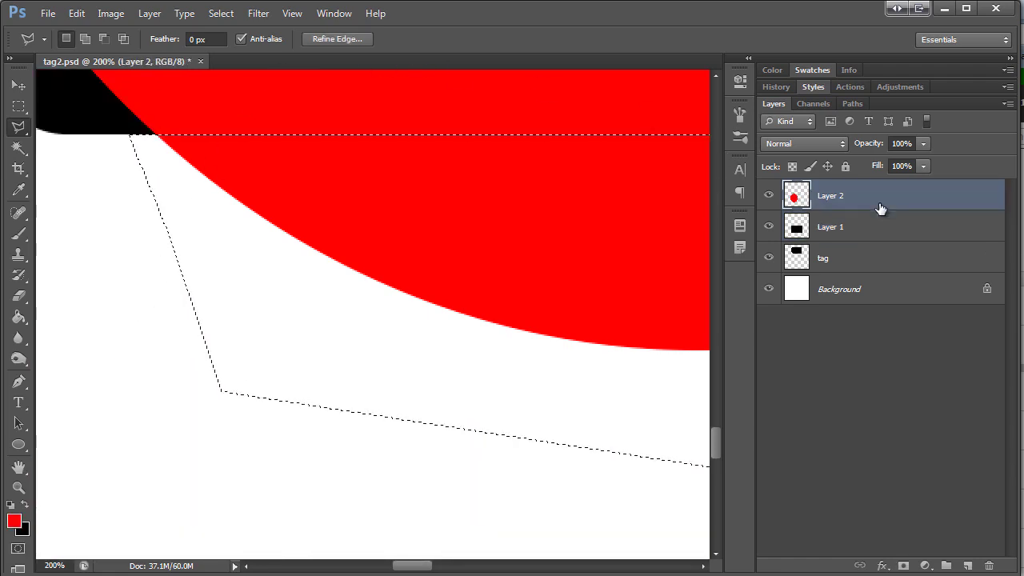
Delete the selected overhang below the rectangle, deselect, and zoom the view up
key("Delete")
key("ctrl+d")
key("z")
scroll(135, 189, "up", 2)
scroll(134, 189, "up", 3)
scroll(134, 189, "up", 3)
scroll(136, 189, "up", 2)
scroll(138, 188, "up", 2)
scroll(138, 188, "up", 4)
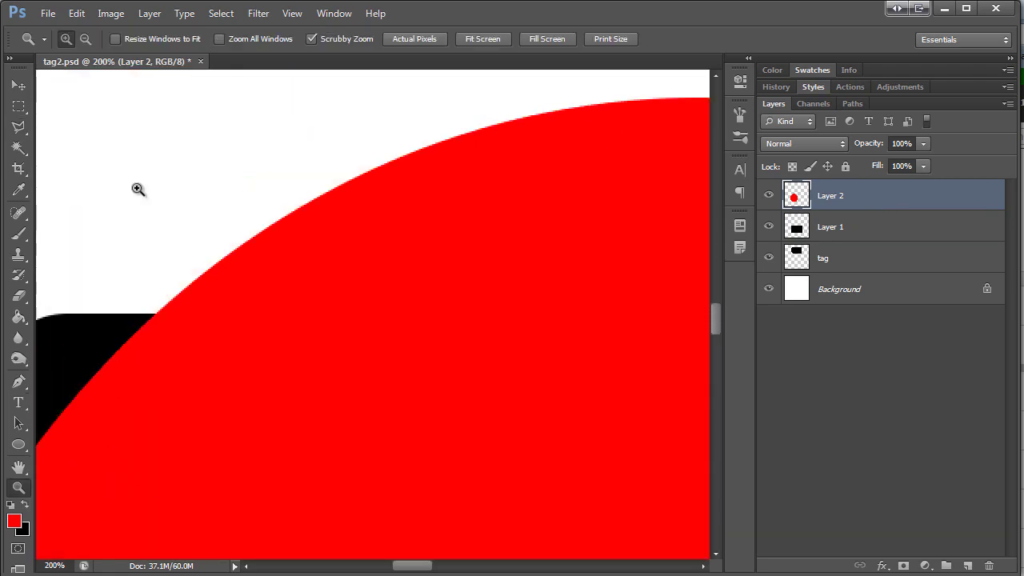
Select the red overhang above the rectangle's top edge with Polygonal Lasso, delete it, and deselect
key("l")
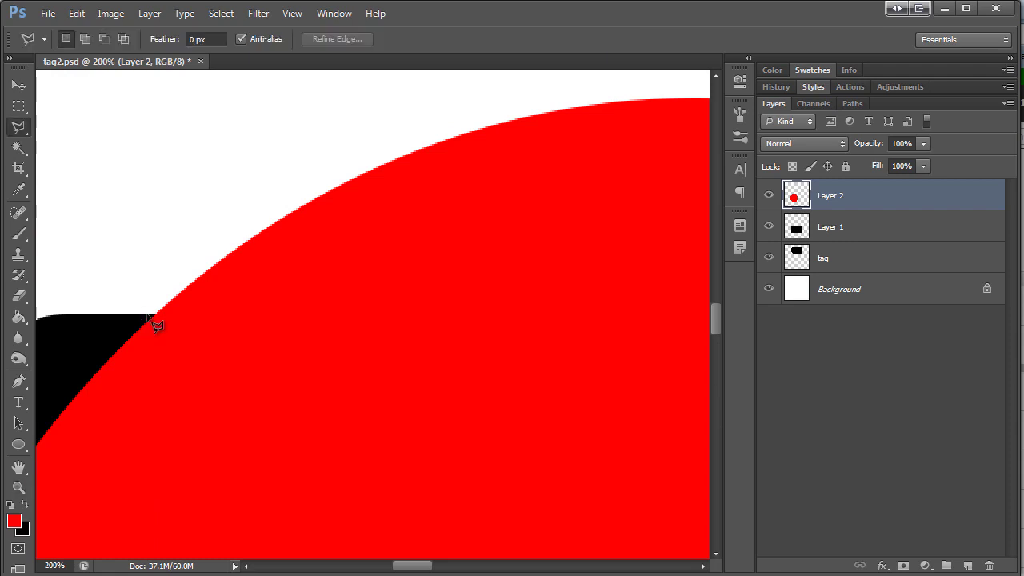
left_click(149, 317)
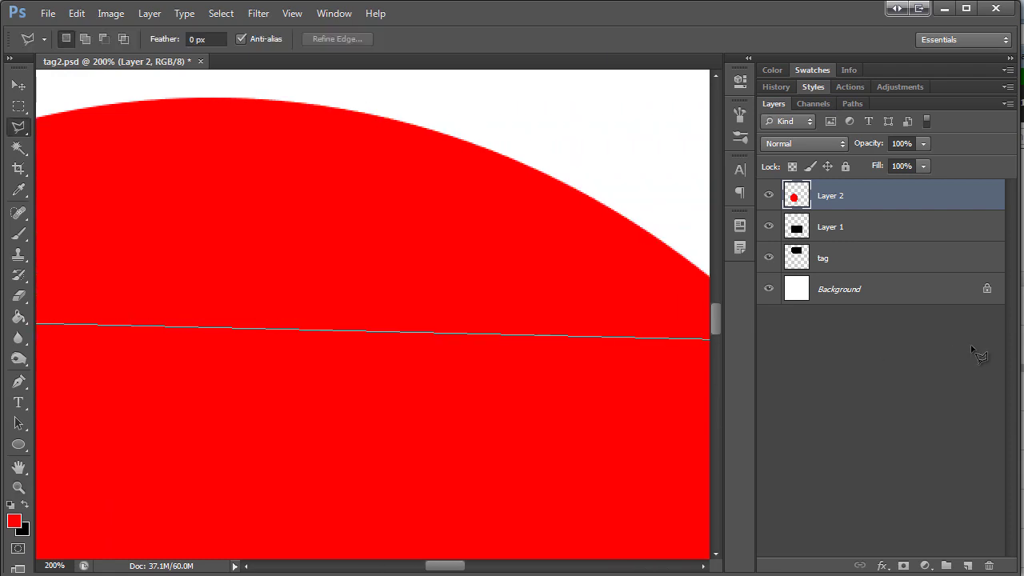
left_click(585, 314)
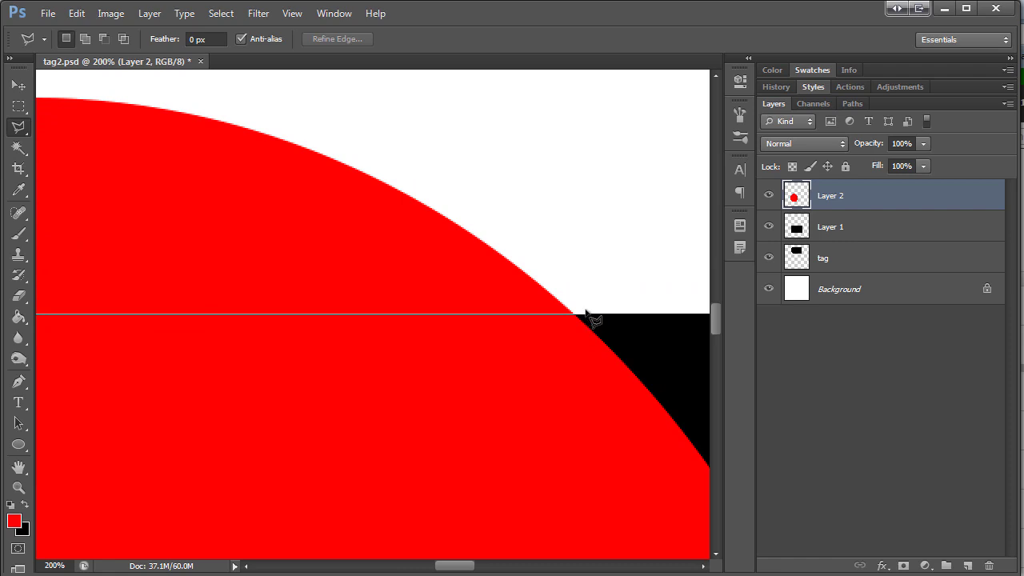
left_click(582, 85)
left_click(8, 136)
double_click(148, 338)
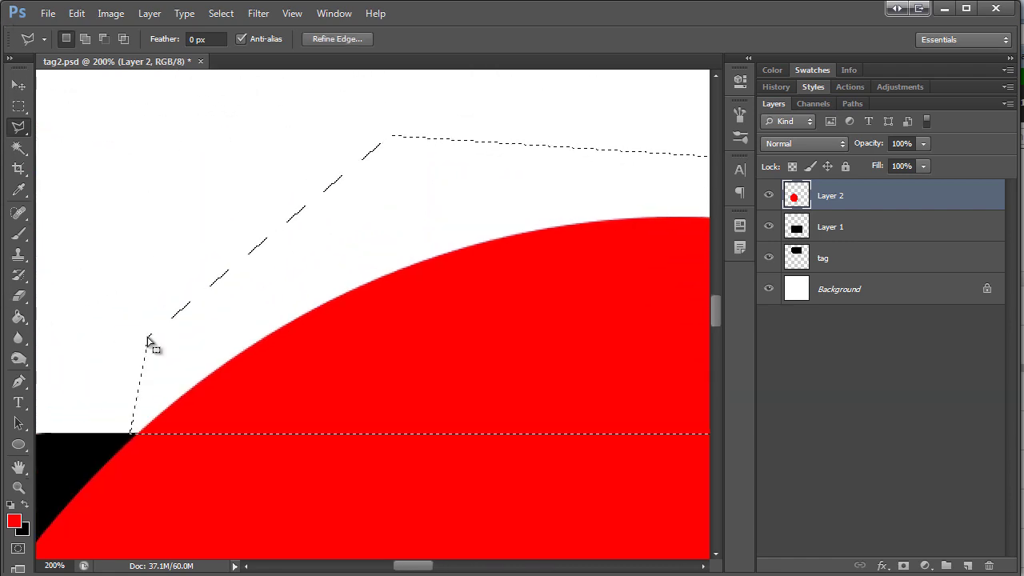
key("v")
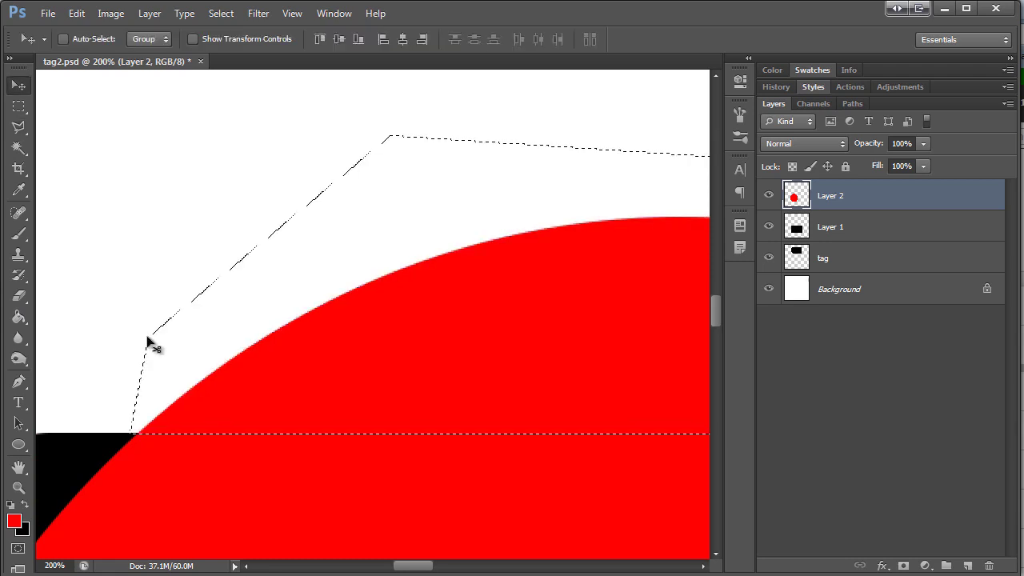
key("m")
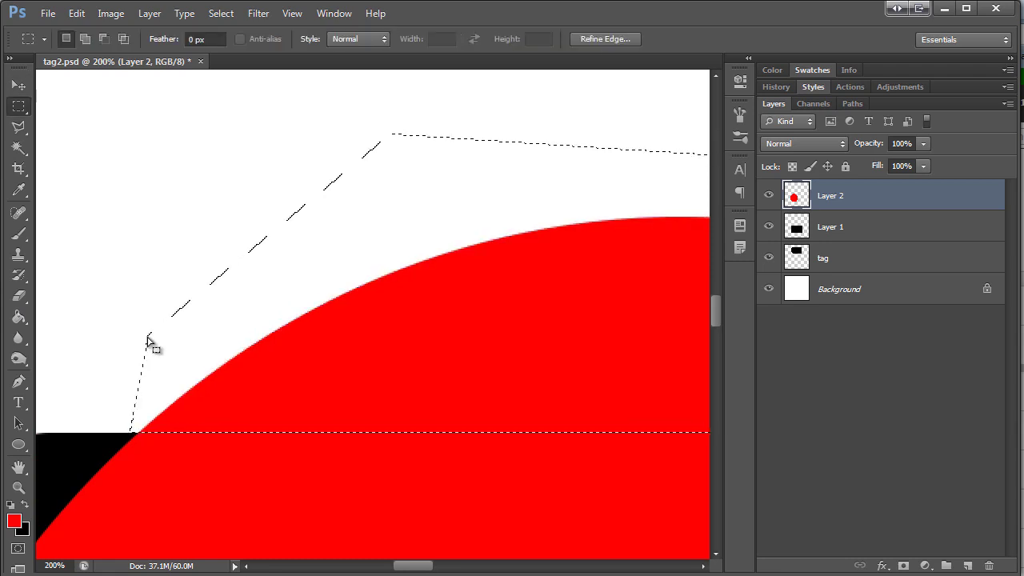
key("Delete")
key("ctrl+d")
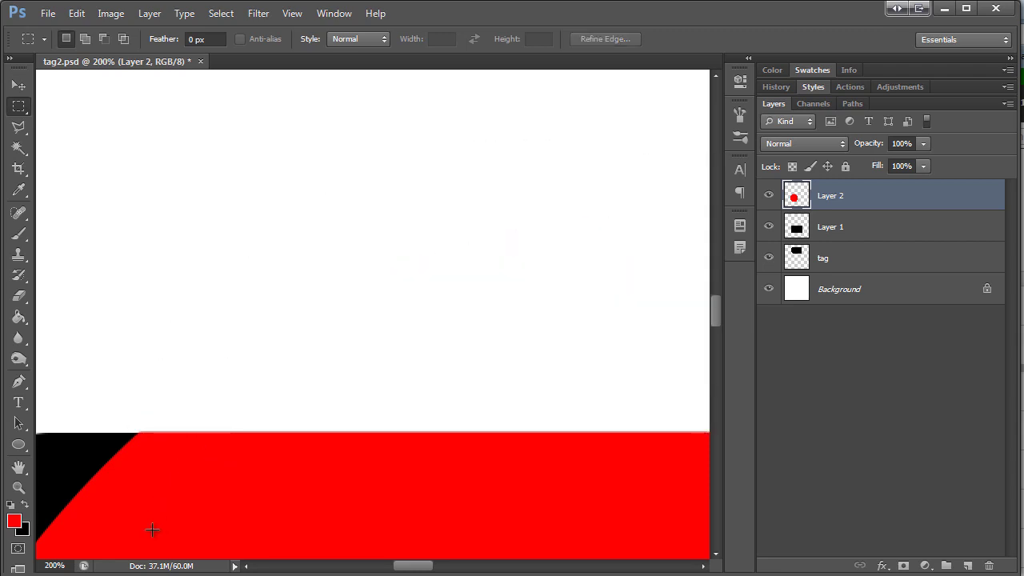
Zoom out and erase Layer 1's black corners outside the red circle
key("z")
left_click(370, 365, "alt")
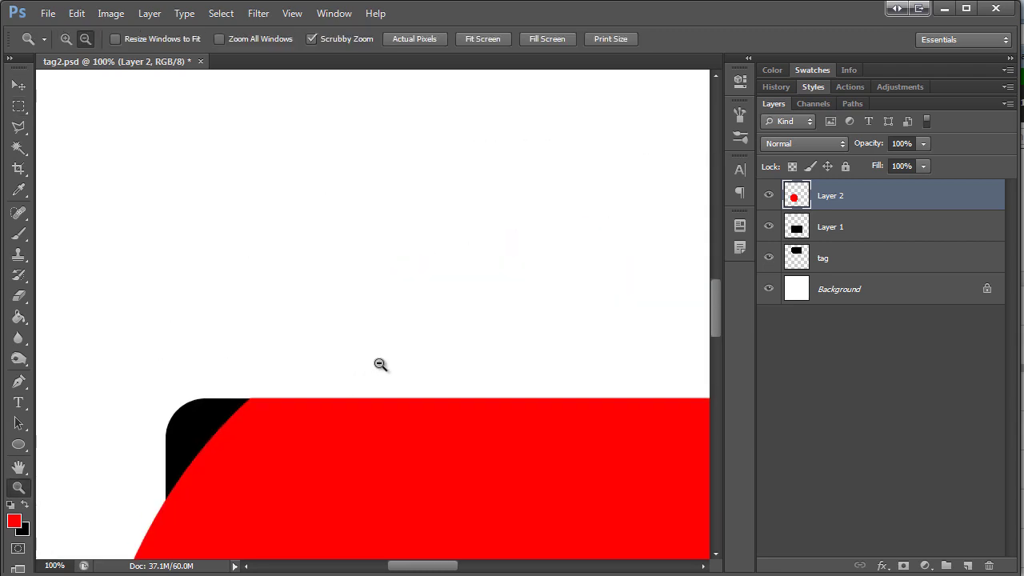
left_click(431, 369, "alt")
left_click(432, 369, "alt")
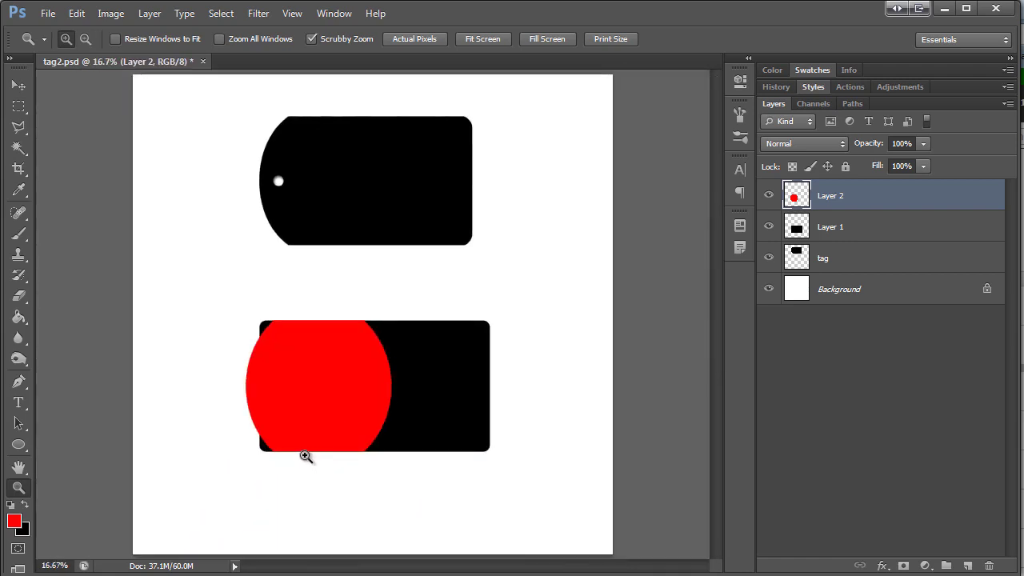
left_click(871, 237)
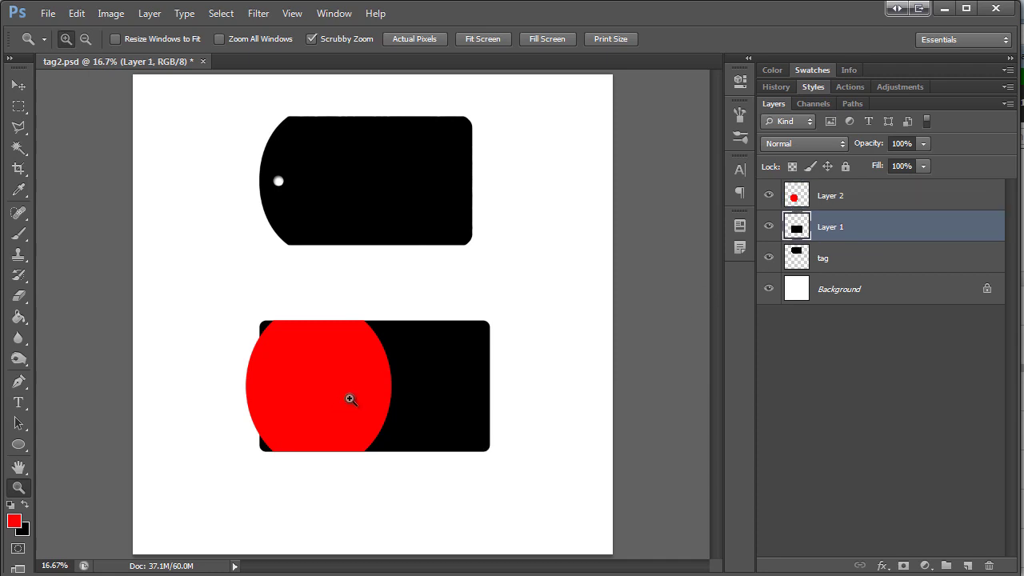
key("e")
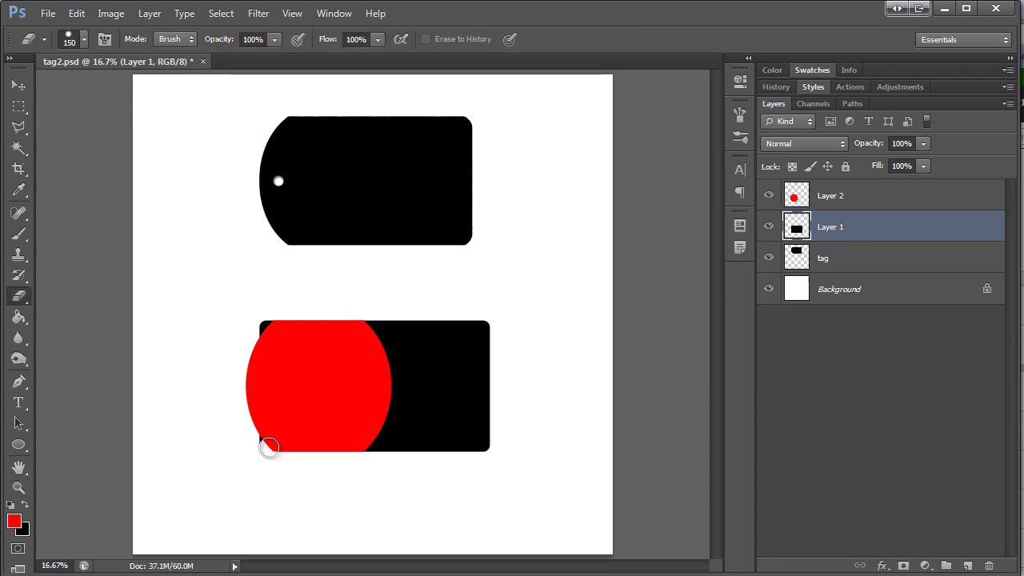
left_click_drag(268, 448, 271, 321)
Merge Layers 1 and 2, lock transparency, and fill the red area black
left_click(863, 200, "shift")
right_click(864, 201)
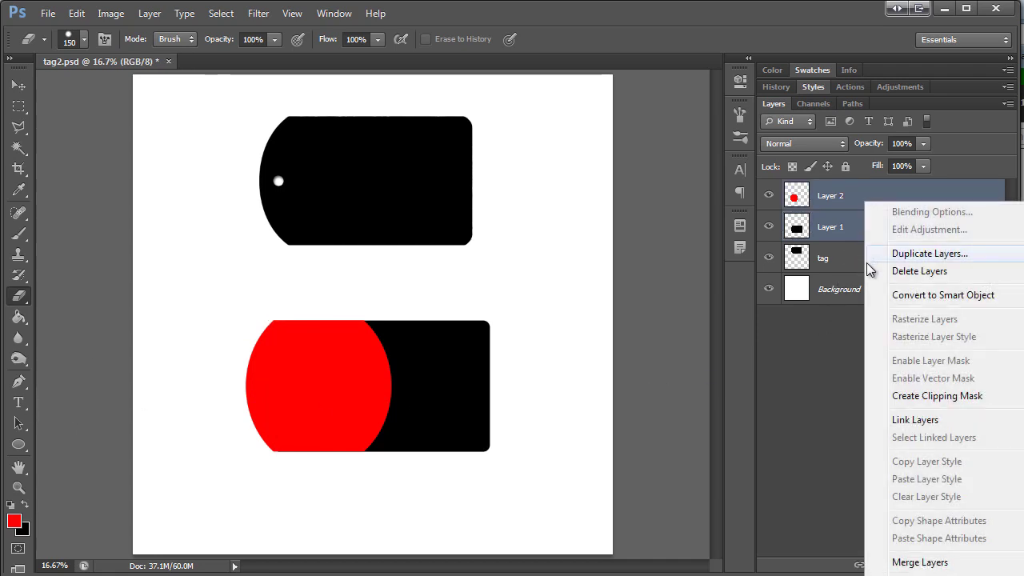
left_click(918, 562)
left_click(792, 165)
key("x")
key("g")
left_click(352, 401)
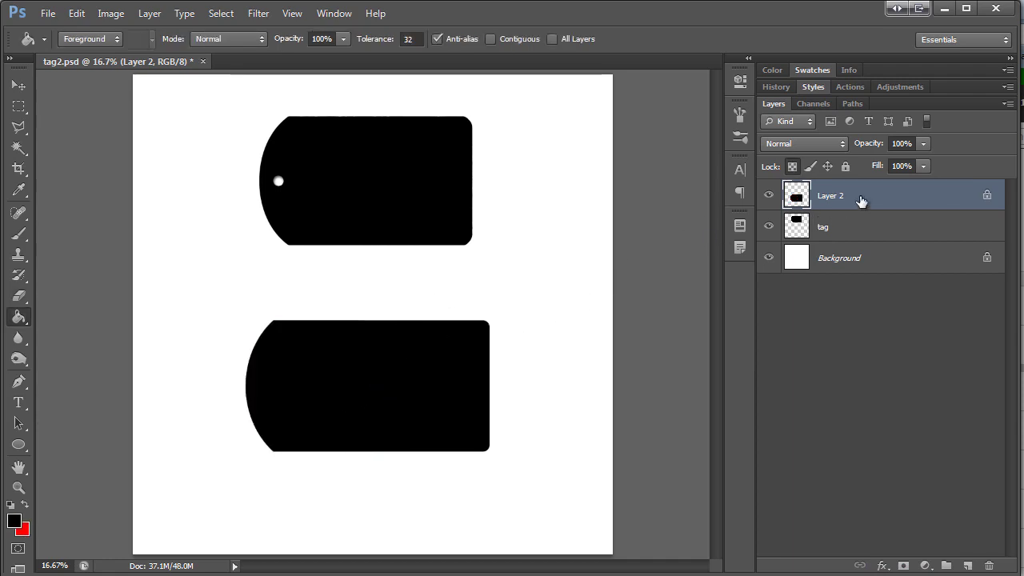
On a new layer, draw a small red circle near the curved end and center-align it with the tag
key("ctrl+shift+alt+n")
key("x")
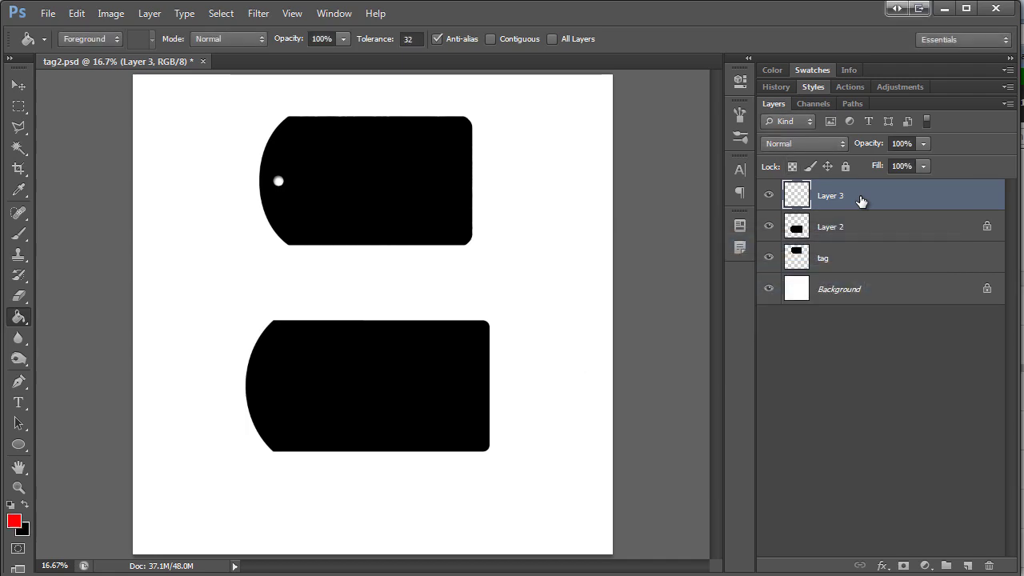
key("u")
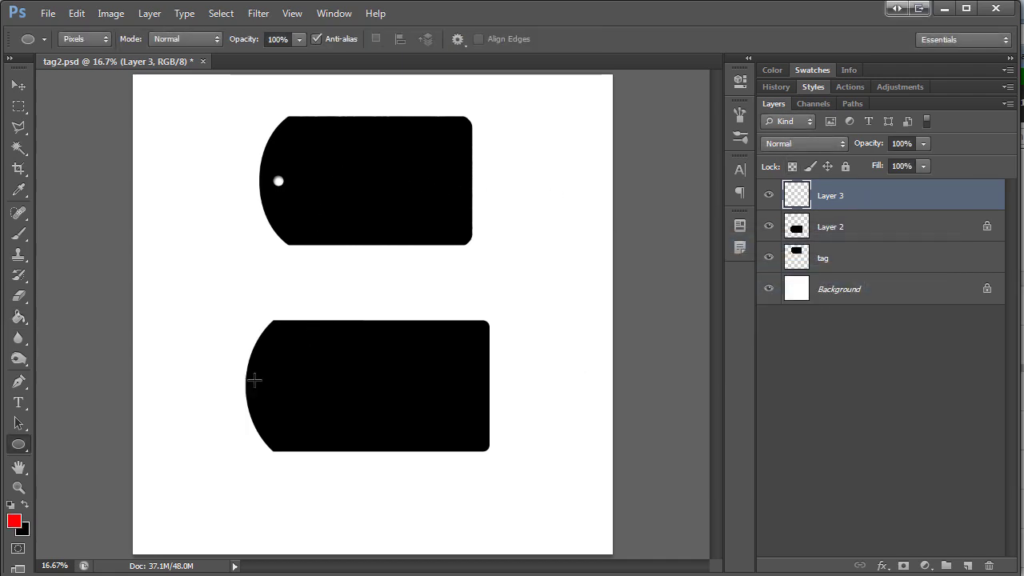
left_click_drag(259, 380, 272, 390)
left_click(828, 228, "shift")
key("v")
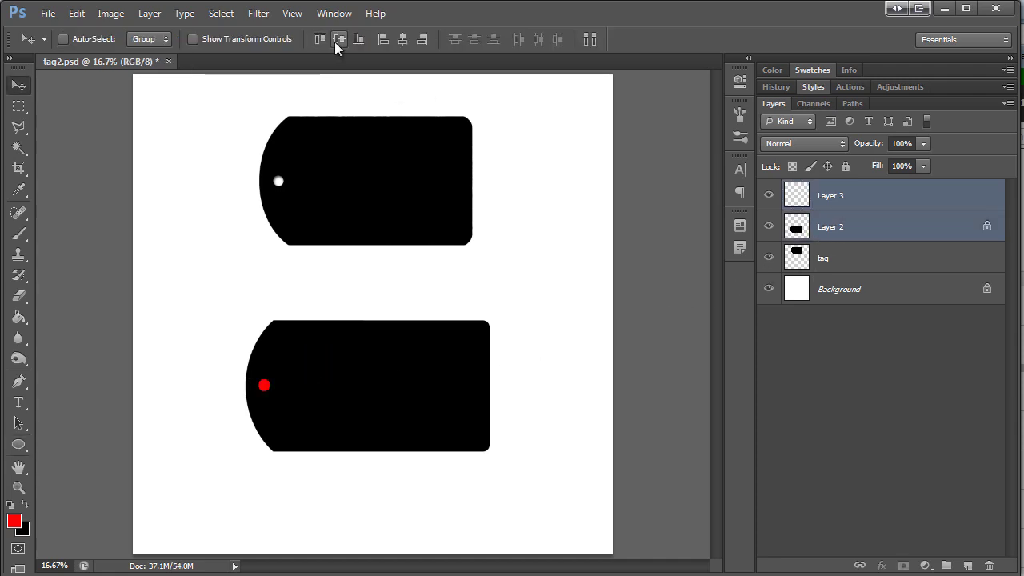
left_click(335, 41)
Select the dot with Magic Wand and Refine Edge, cut it from Layer 2, and hide Layer 3
left_click(840, 198)
key("w")
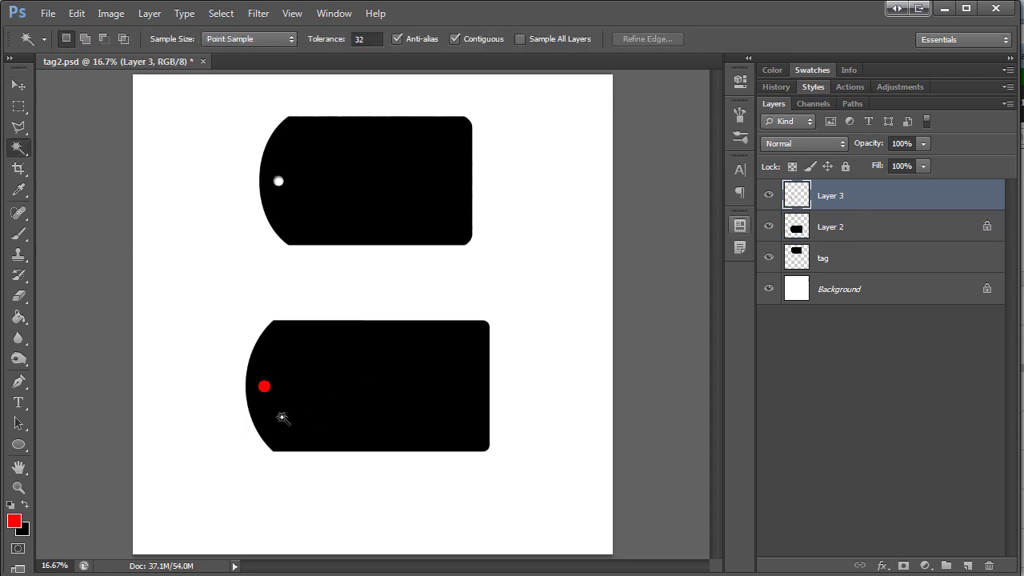
left_click(264, 387)
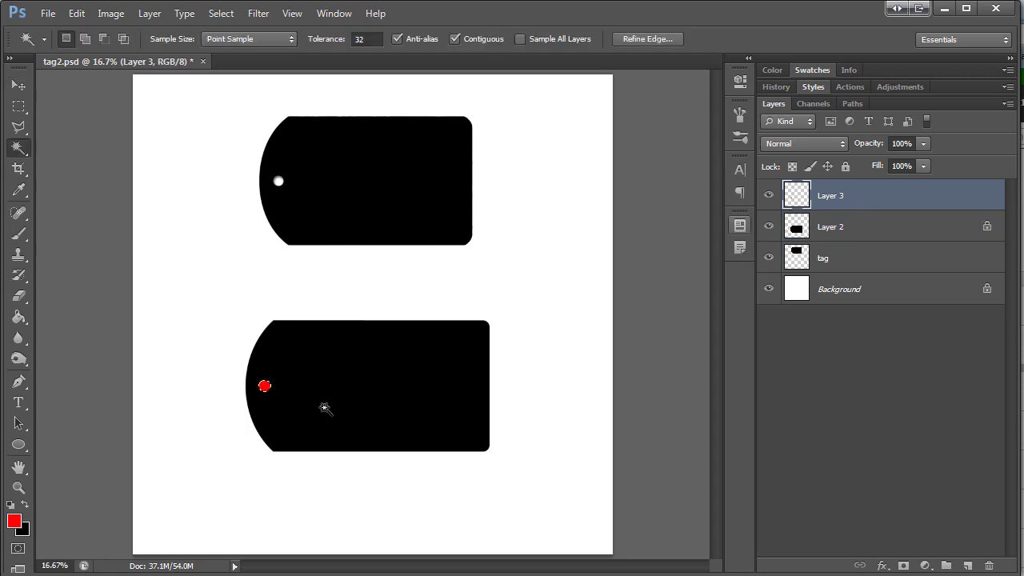
left_click(648, 40)
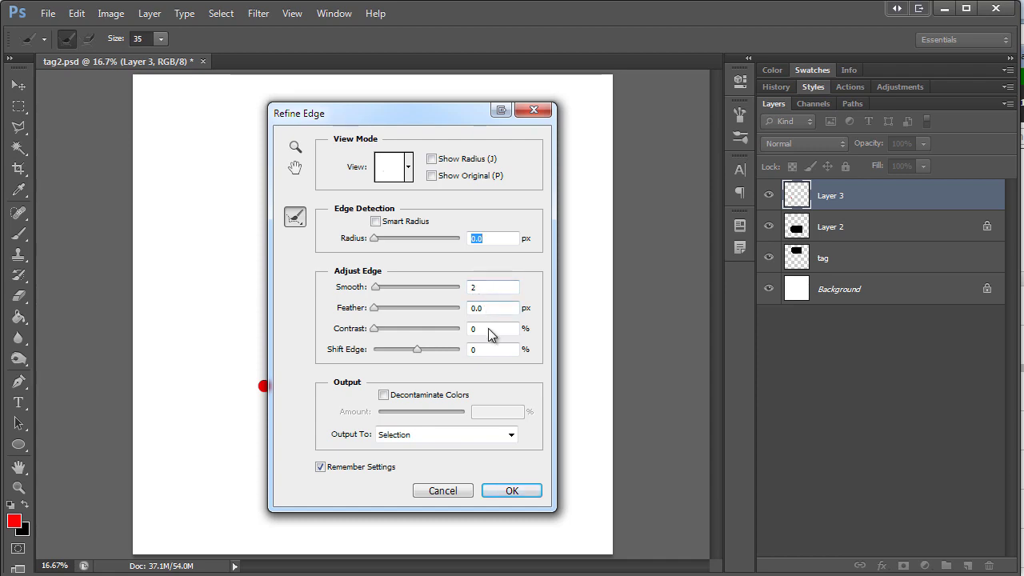
left_click(511, 488)
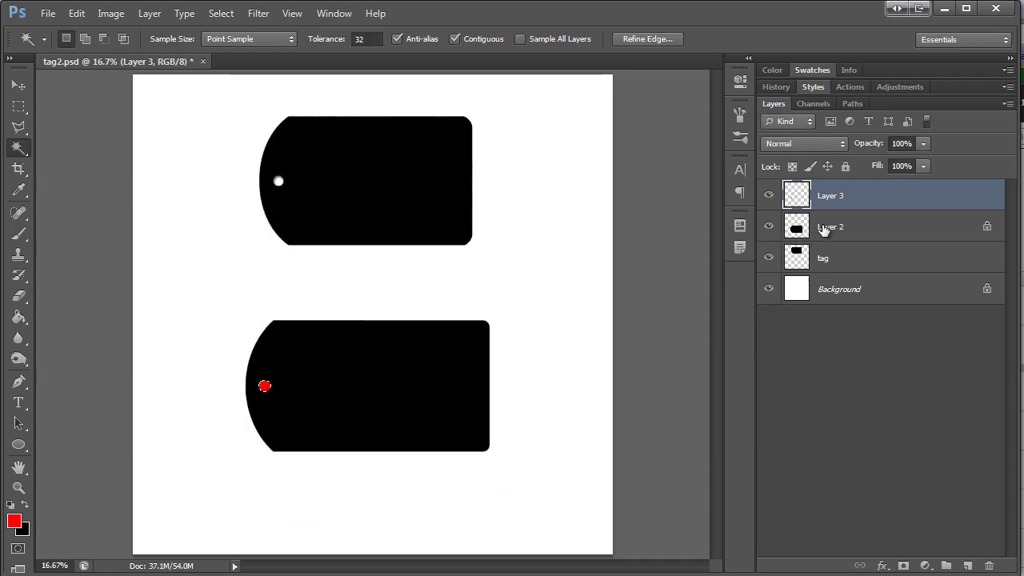
left_click(823, 229)
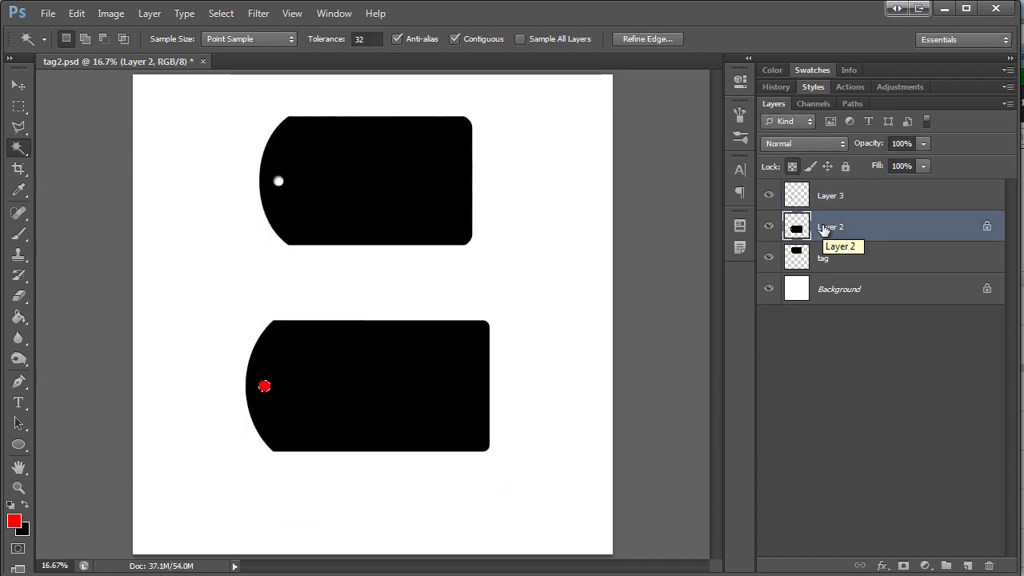
left_click(769, 195)
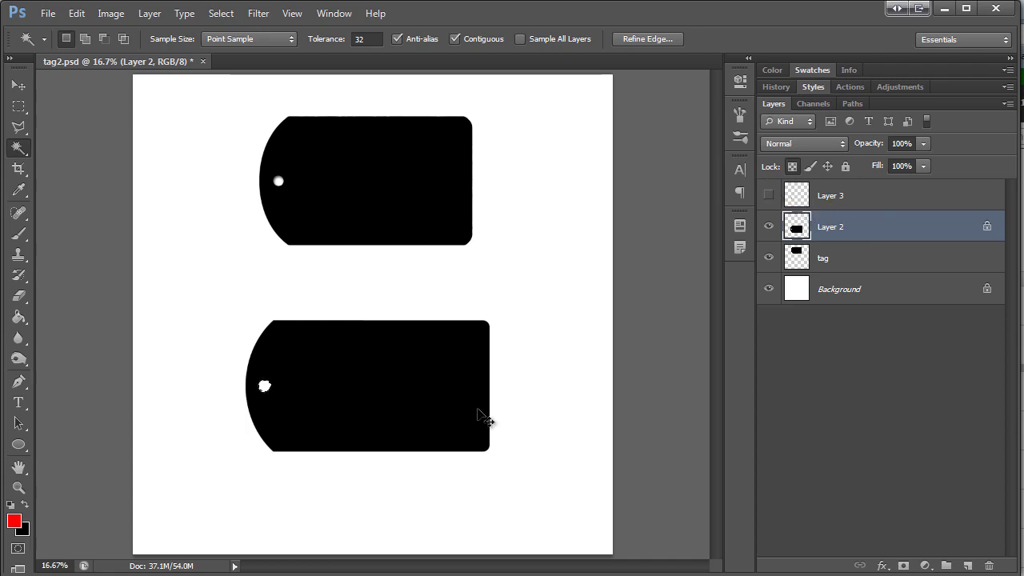
key("ctrl+d")
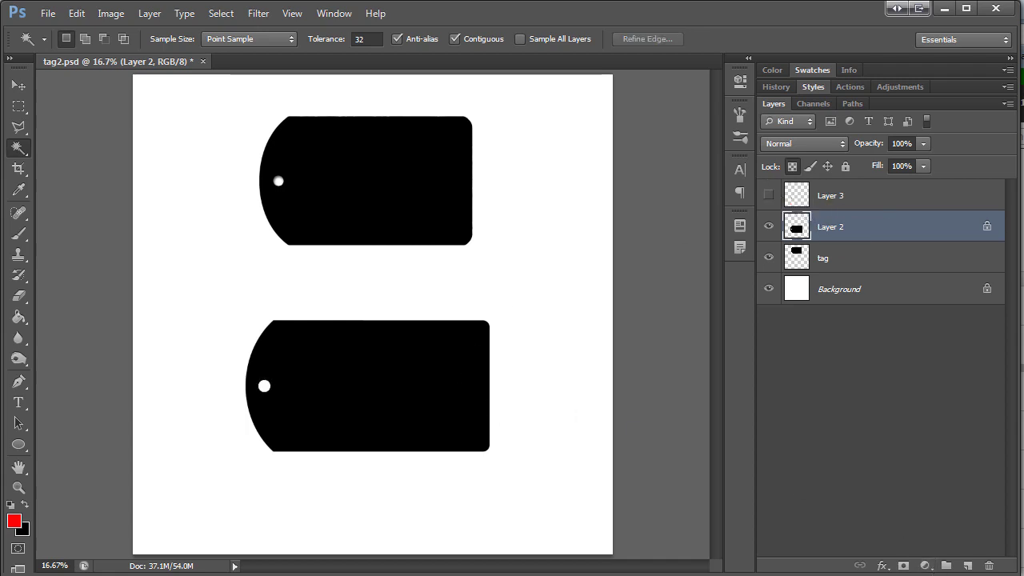